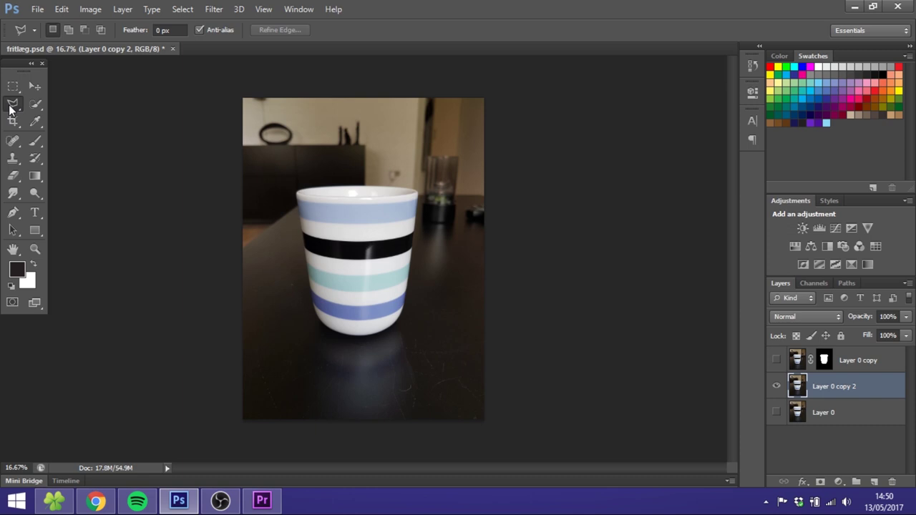
Activate the Quick Selection tool after briefly trying the Pen and Lasso tools.
{"action": "left_click", "coordinate": [12, 214]}
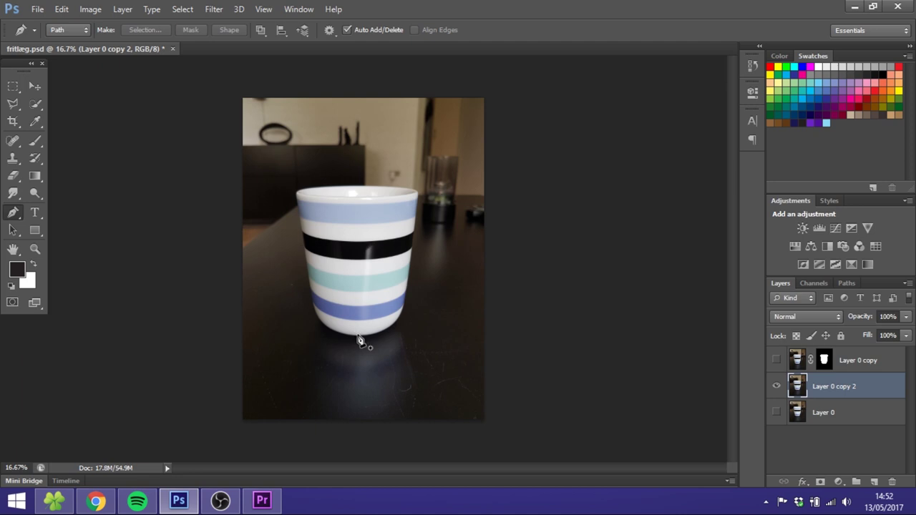
{"action": "left_click", "coordinate": [36, 104]}
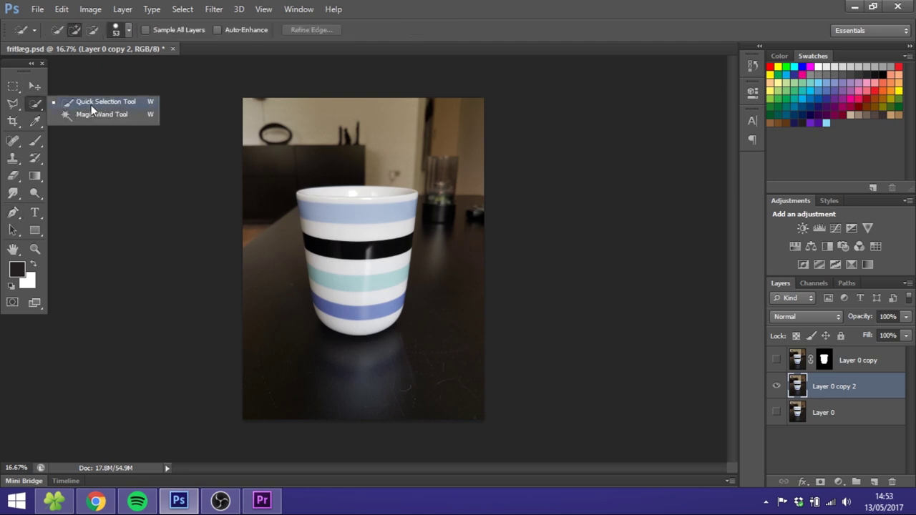
{"action": "left_click", "coordinate": [12, 104]}
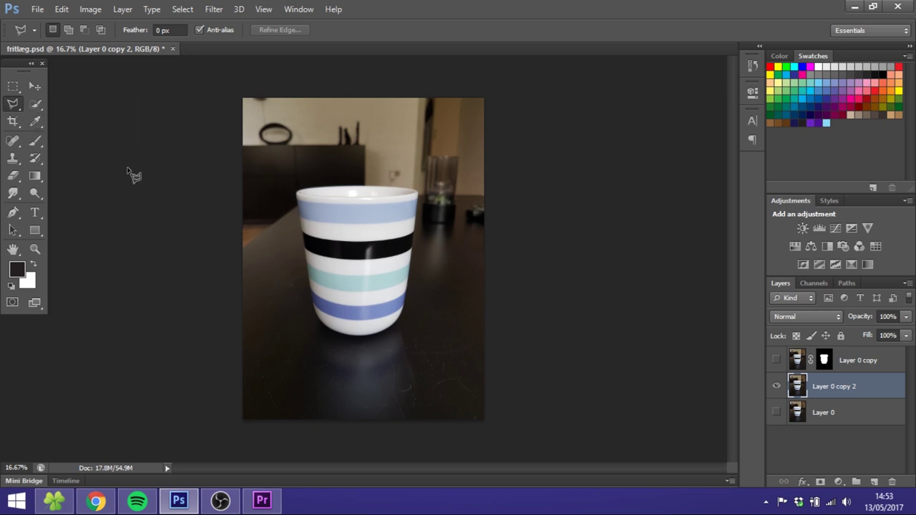
{"action": "left_click", "coordinate": [40, 104]}
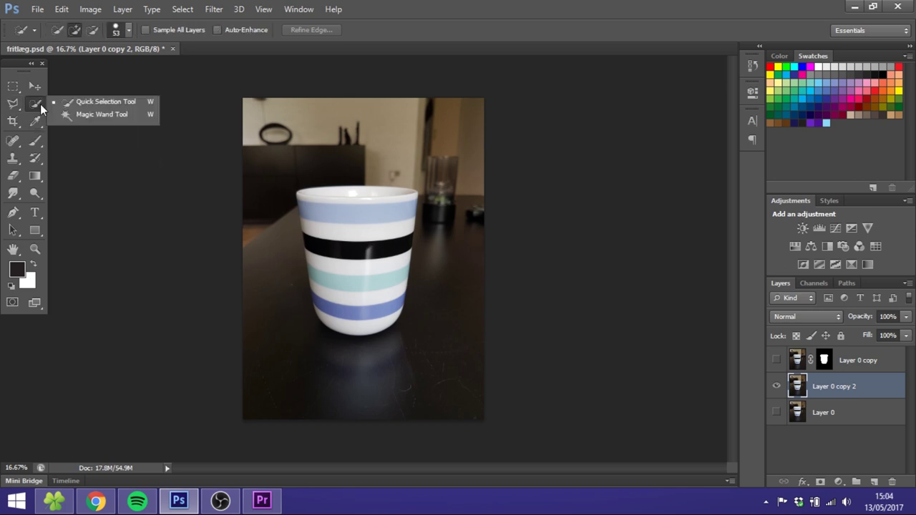
Brush a Quick Selection over the cup's stripes, then discard it with Ctrl+D.
{"action": "left_click", "coordinate": [113, 105]}
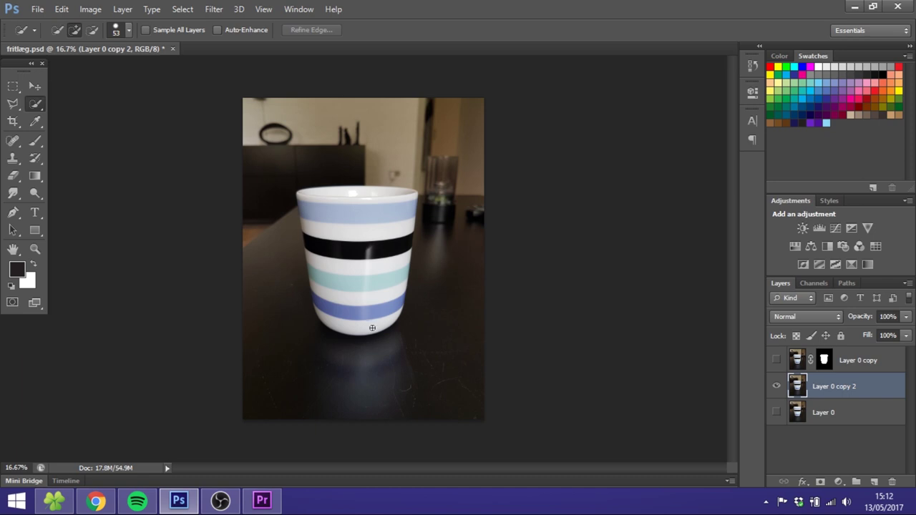
{"action": "mouse_move", "coordinate": [371, 328]}
{"action": "left_mouse_down"}
{"action": "mouse_move", "coordinate": [393, 314]}
{"action": "mouse_move", "coordinate": [408, 212]}
{"action": "left_mouse_up"}
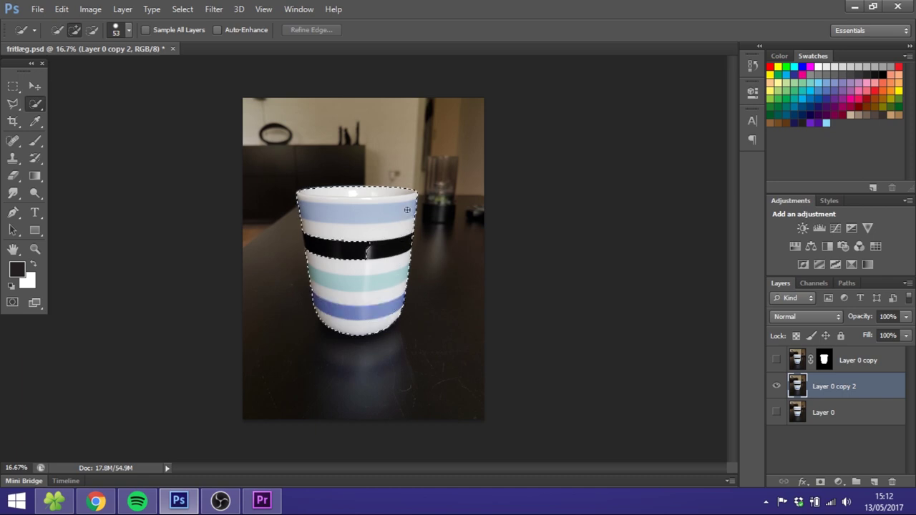
{"action": "mouse_move", "coordinate": [356, 244]}
{"action": "left_mouse_down"}
{"action": "mouse_move", "coordinate": [346, 257]}
{"action": "mouse_move", "coordinate": [326, 244]}
{"action": "left_mouse_up"}
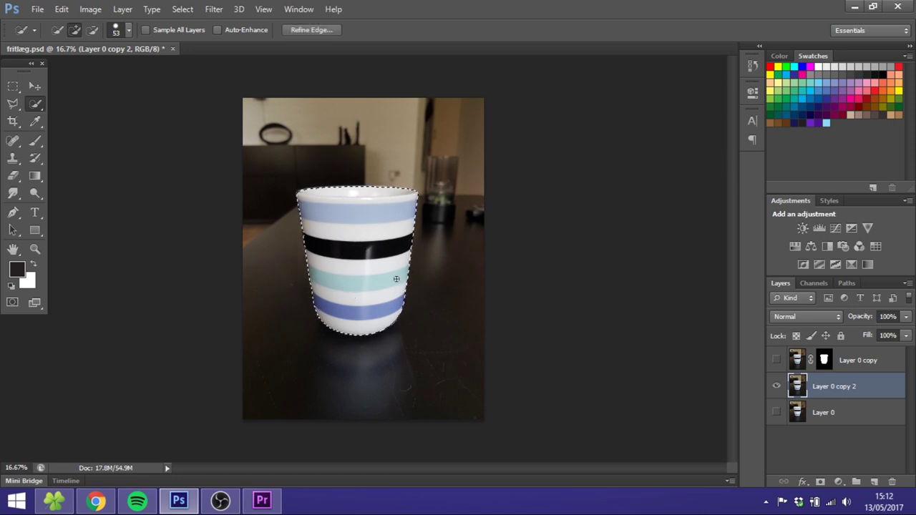
{"action": "key", "text": "ctrl+d"}
Pick the Magnetic Lasso from the lasso flyout and zoom in on the cup's base.
{"action": "key", "text": "l"}
{"action": "right_click", "coordinate": [13, 104]}
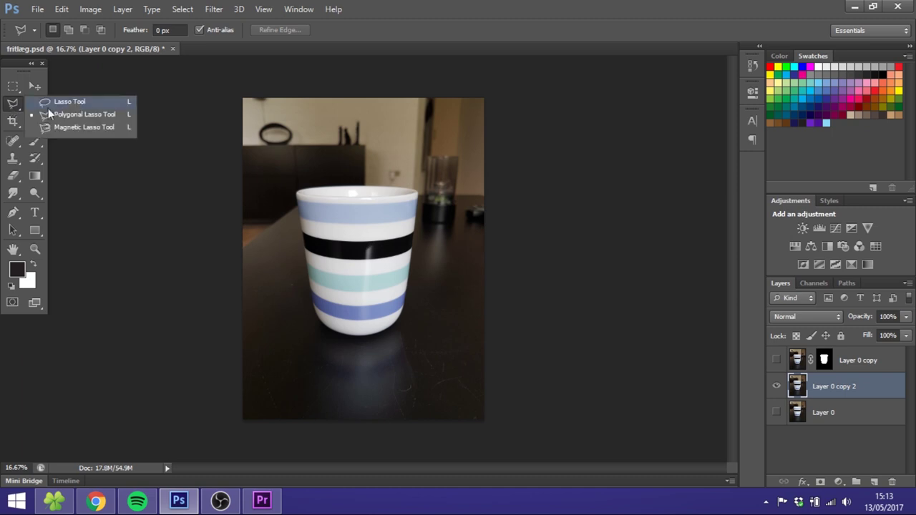
{"action": "left_click", "coordinate": [81, 127]}
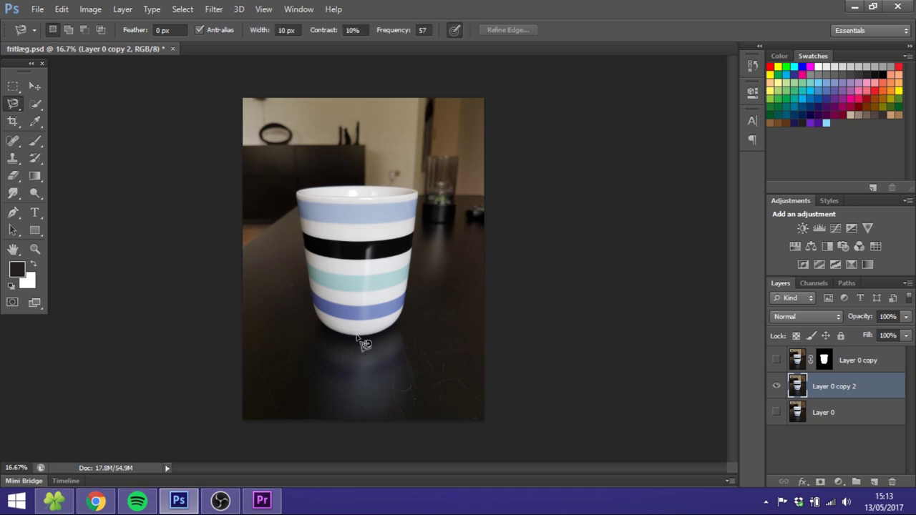
{"action": "left_click", "coordinate": [35, 251]}
{"action": "left_click", "coordinate": [389, 327]}
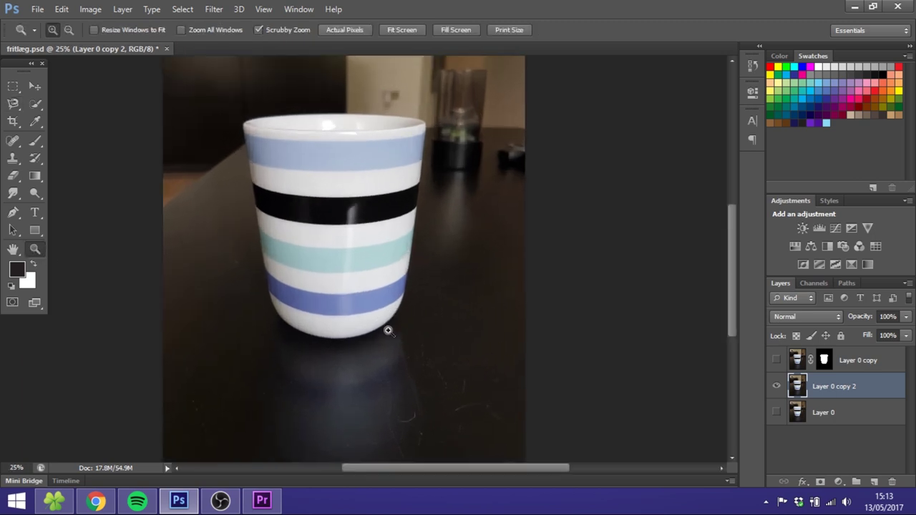
{"action": "left_click", "coordinate": [389, 329]}
{"action": "left_click", "coordinate": [13, 104]}
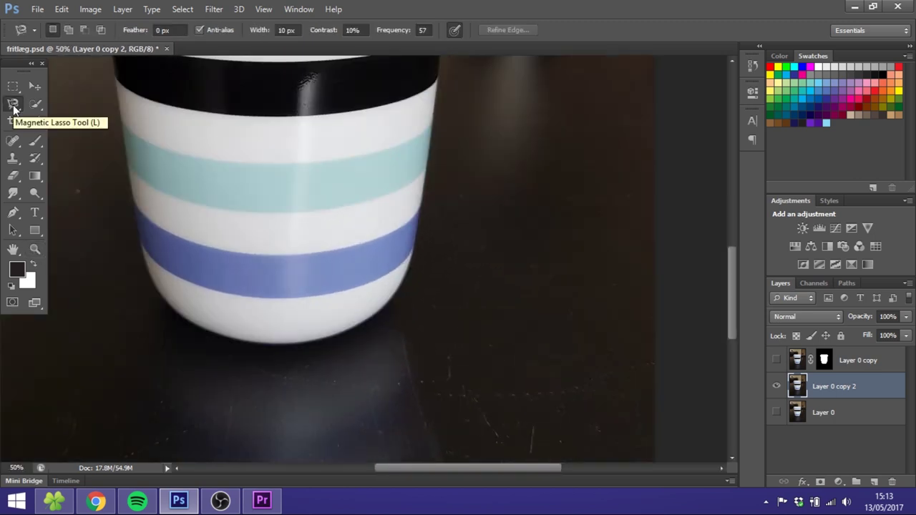
Trace a closed Magnetic Lasso outline around the whole cup, then zoom back out.
{"action": "left_click", "coordinate": [290, 344]}
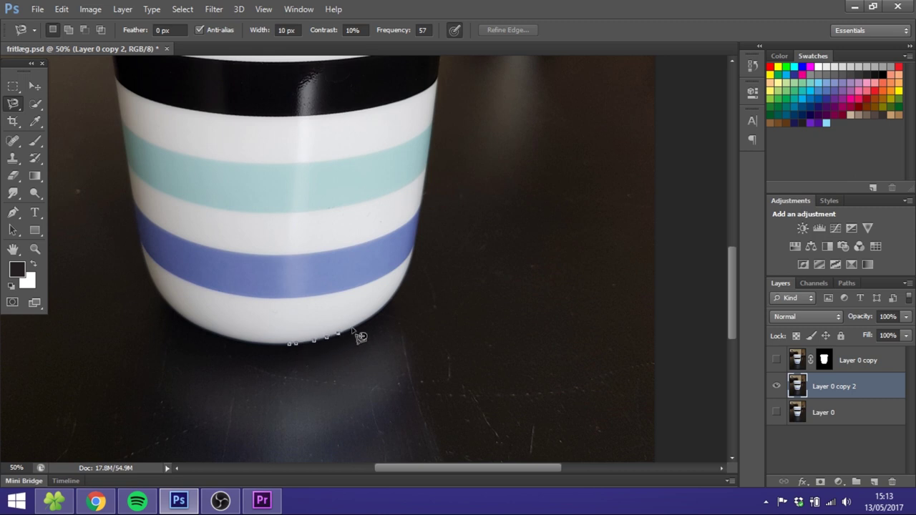
{"action": "mouse_move", "coordinate": [359, 336]}
{"action": "left_mouse_down"}
{"action": "mouse_move", "coordinate": [393, 312]}
{"action": "mouse_move", "coordinate": [415, 277]}
{"action": "mouse_move", "coordinate": [441, 66]}
{"action": "left_mouse_up"}
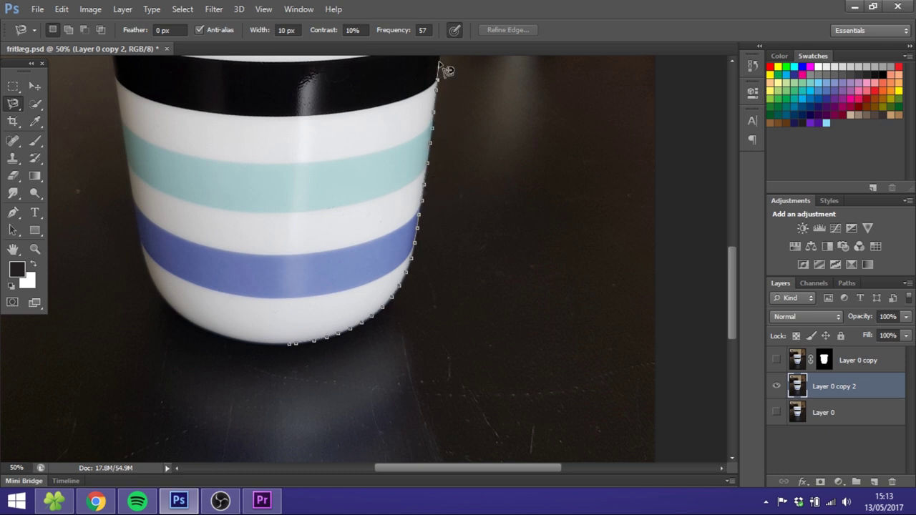
{"action": "key", "text": "space"}
{"action": "mouse_move", "coordinate": [439, 62]}
{"action": "left_mouse_down"}
{"action": "mouse_move", "coordinate": [408, 363]}
{"action": "mouse_move", "coordinate": [425, 216]}
{"action": "mouse_move", "coordinate": [375, 201]}
{"action": "mouse_move", "coordinate": [248, 199]}
{"action": "mouse_move", "coordinate": [108, 209]}
{"action": "mouse_move", "coordinate": [60, 237]}
{"action": "mouse_move", "coordinate": [88, 409]}
{"action": "mouse_move", "coordinate": [282, 326]}
{"action": "left_mouse_up"}
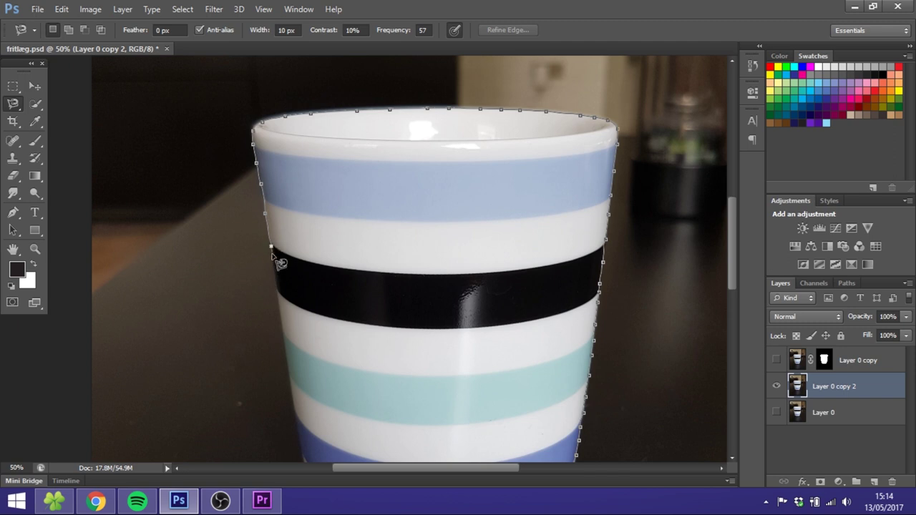
{"action": "mouse_move", "coordinate": [278, 255]}
{"action": "left_mouse_down"}
{"action": "mouse_move", "coordinate": [295, 414]}
{"action": "mouse_move", "coordinate": [281, 213]}
{"action": "mouse_move", "coordinate": [301, 298]}
{"action": "mouse_move", "coordinate": [442, 366]}
{"action": "left_mouse_up"}
{"action": "double_click", "coordinate": [442, 366]}
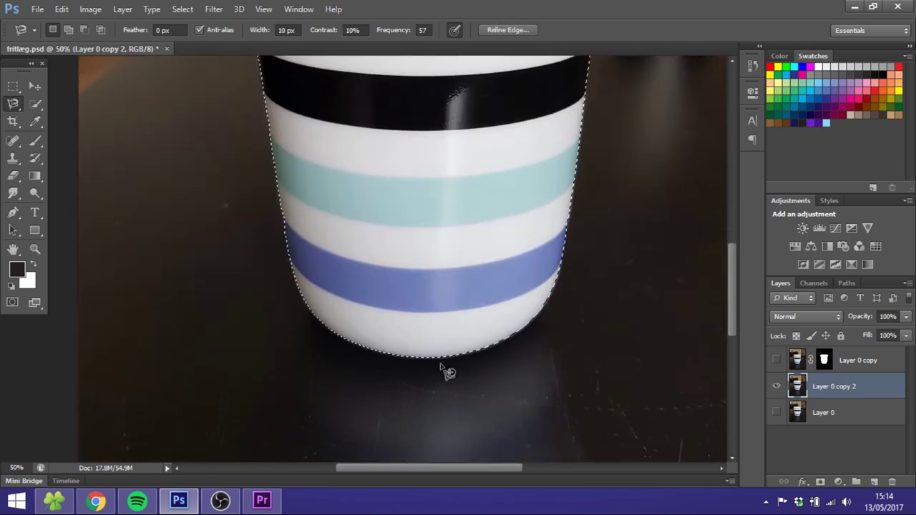
{"action": "key", "text": "z"}
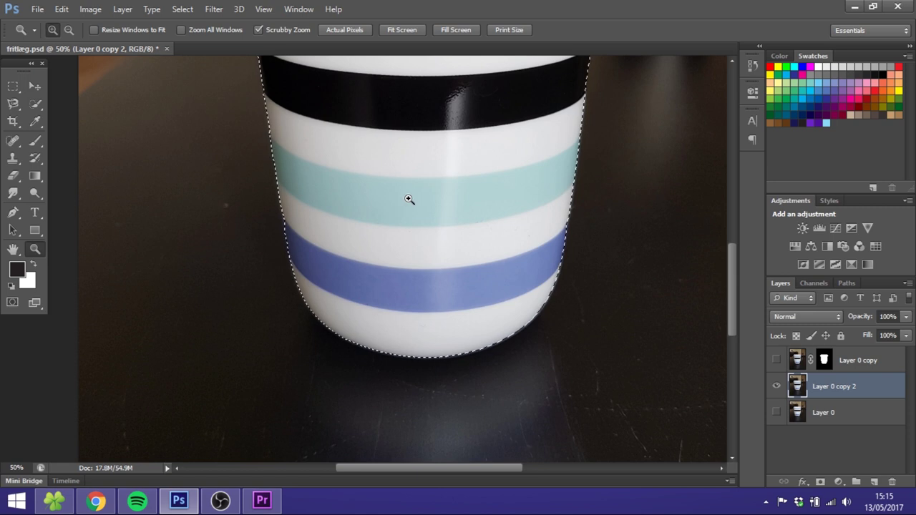
{"action": "left_click", "coordinate": [408, 199], "text": "alt"}
{"action": "left_click", "coordinate": [433, 194], "text": "alt"}
{"action": "left_click", "coordinate": [386, 238], "text": "alt"}
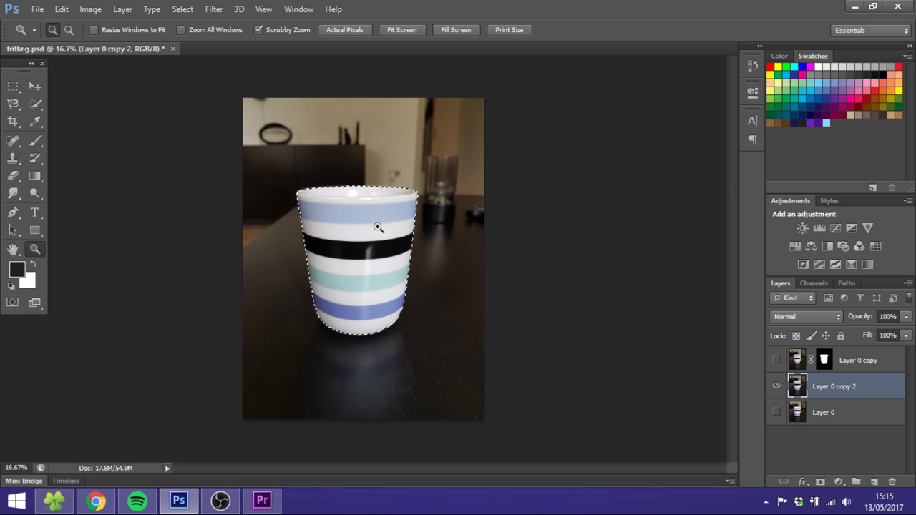
Clear the lasso selection and zoom in close on the cup's rim.
{"action": "key", "text": "ctrl+d"}
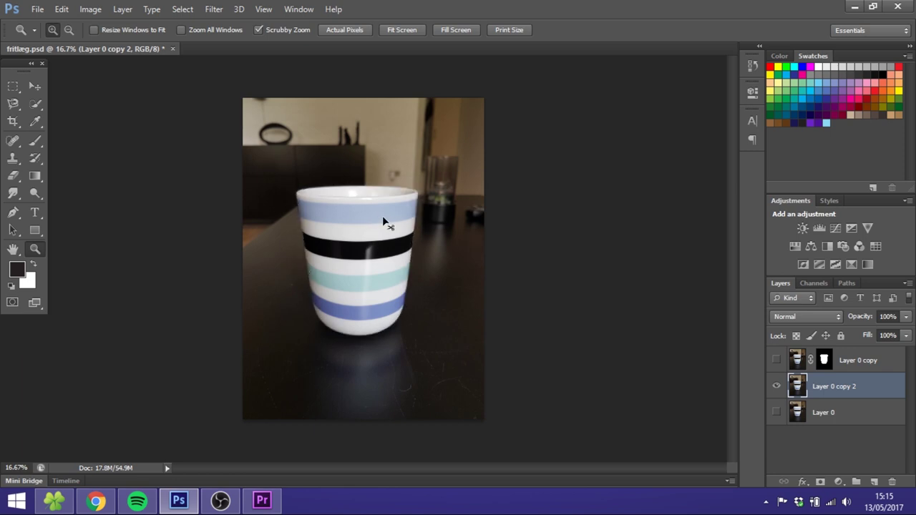
{"action": "left_click", "coordinate": [372, 246]}
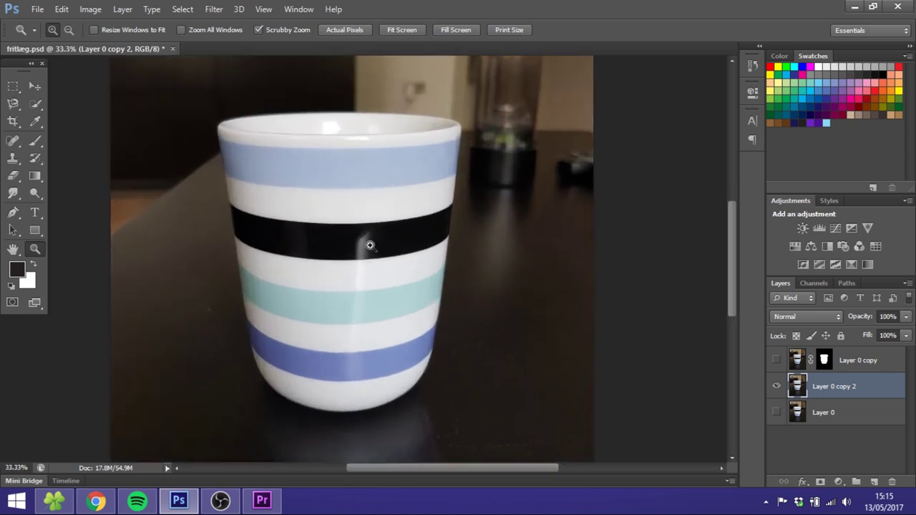
{"action": "left_click", "coordinate": [333, 184]}
{"action": "scroll", "coordinate": [276, 143], "scroll_direction": "up", "scroll_amount": 1}
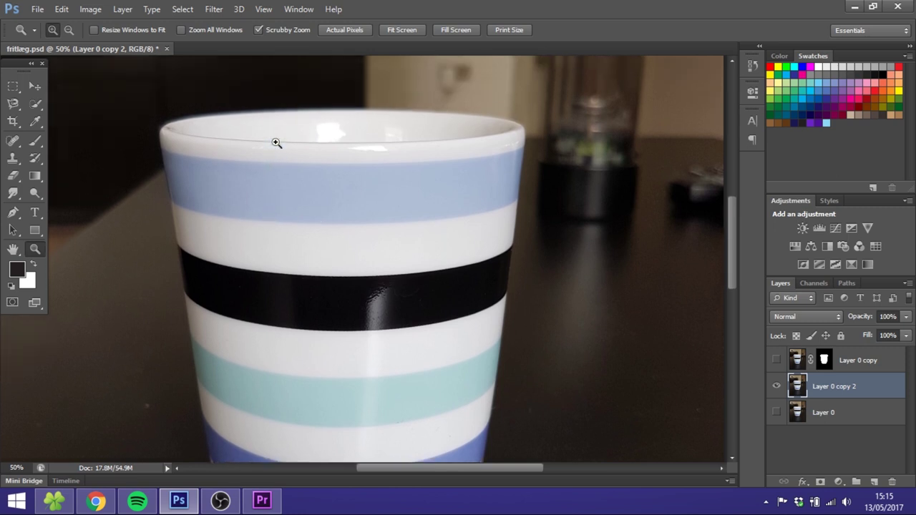
{"action": "left_click", "coordinate": [241, 156]}
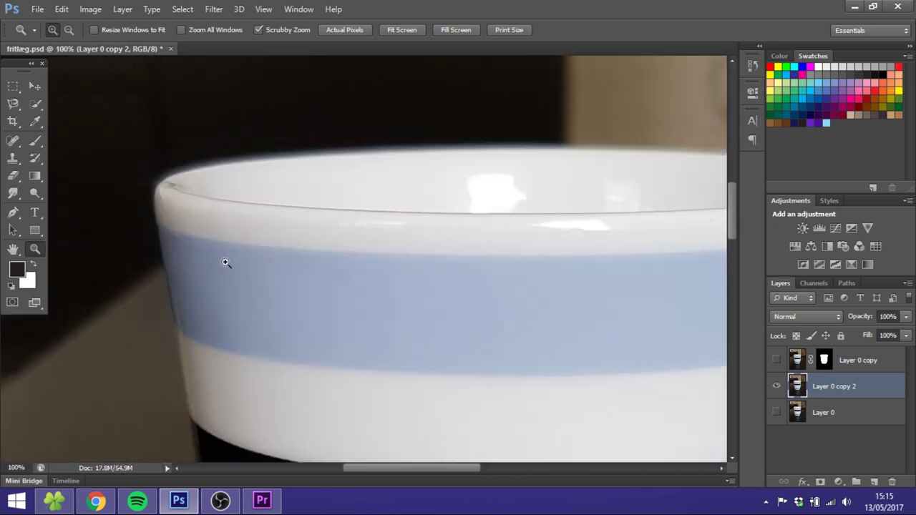
With the Pen tool, place curved anchors along the rim and down the right side.
{"action": "left_click", "coordinate": [14, 213]}
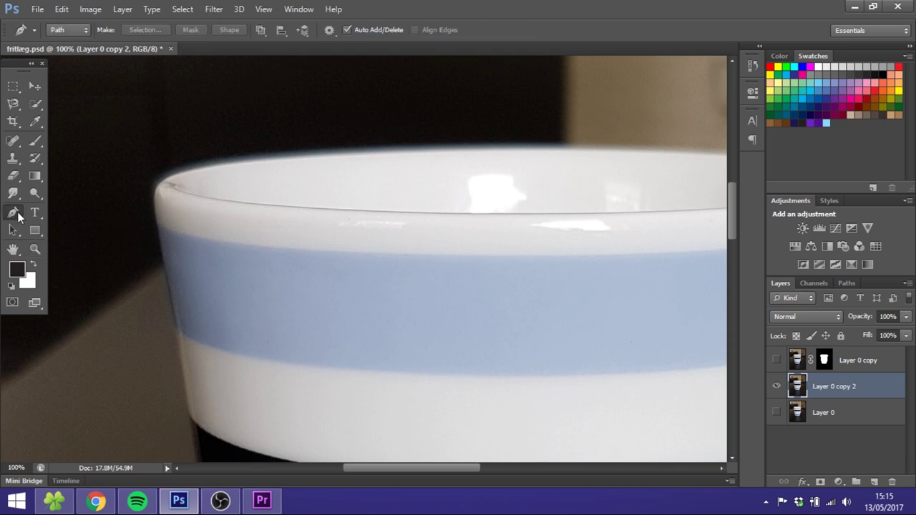
{"action": "left_click", "coordinate": [156, 217]}
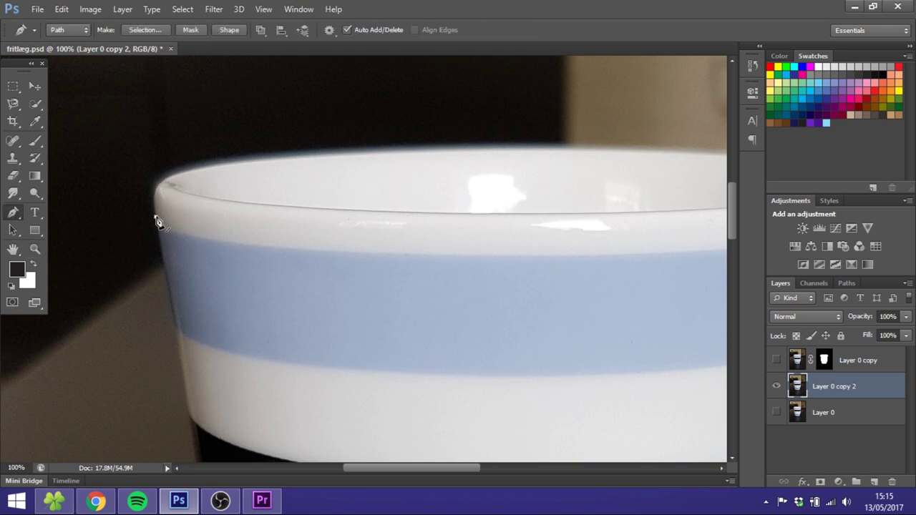
{"action": "left_click", "coordinate": [184, 177]}
{"action": "left_click_drag", "start_coordinate": [184, 177], "coordinate": [221, 167]}
{"action": "left_click", "coordinate": [401, 153]}
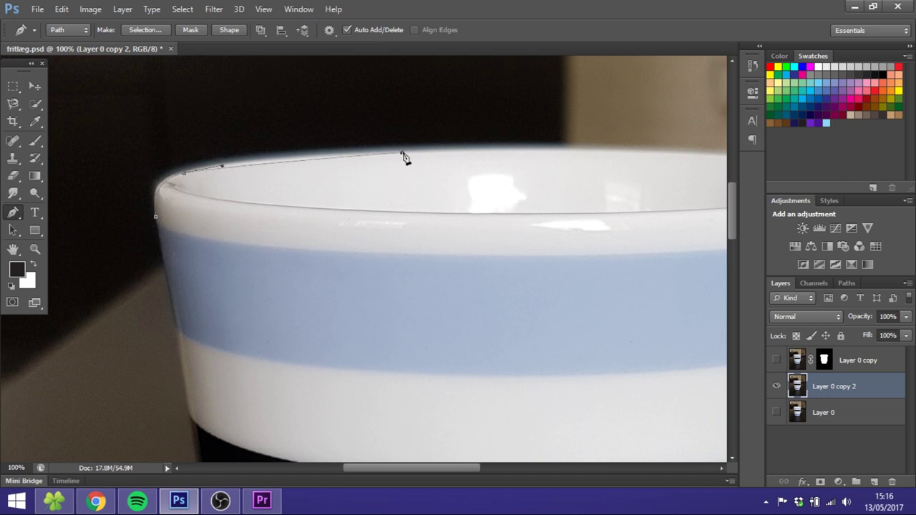
{"action": "left_click_drag", "start_coordinate": [402, 153], "coordinate": [485, 151]}
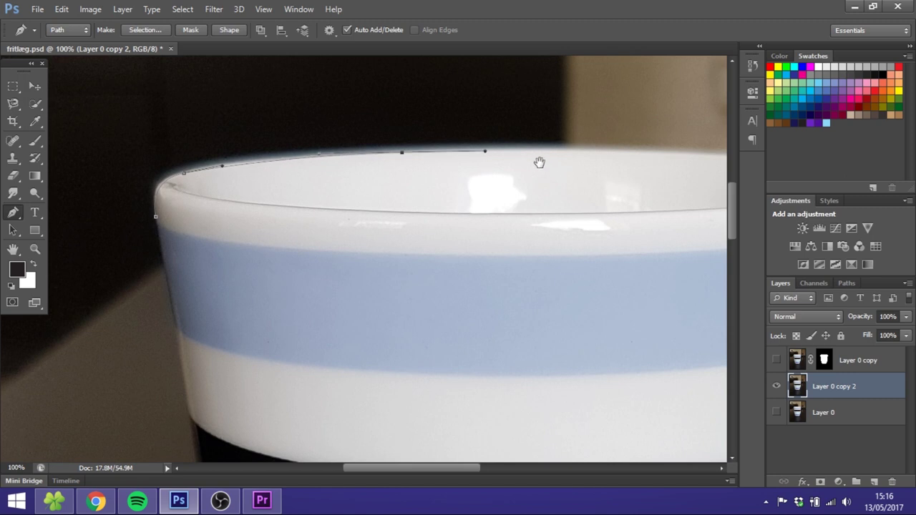
{"action": "left_click_drag", "start_coordinate": [616, 190], "coordinate": [294, 200]}
{"action": "left_click", "coordinate": [323, 179]}
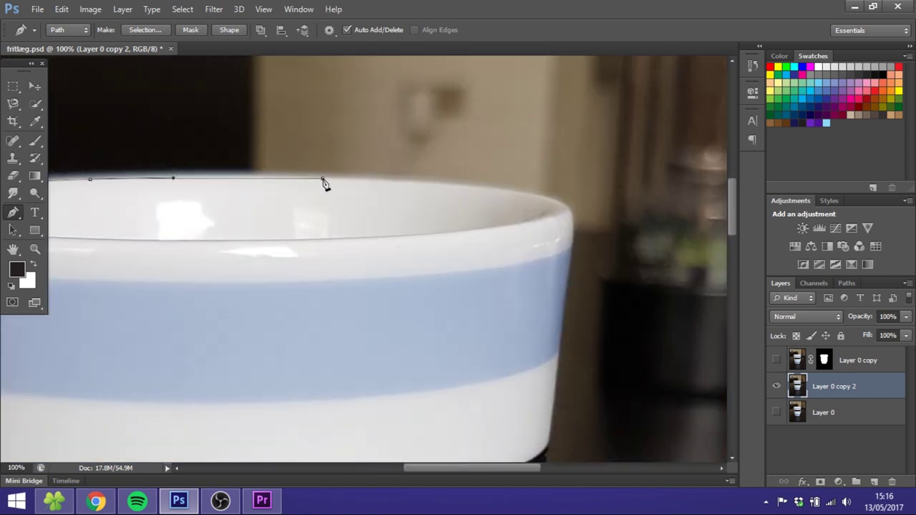
{"action": "left_click_drag", "start_coordinate": [353, 182], "coordinate": [384, 179]}
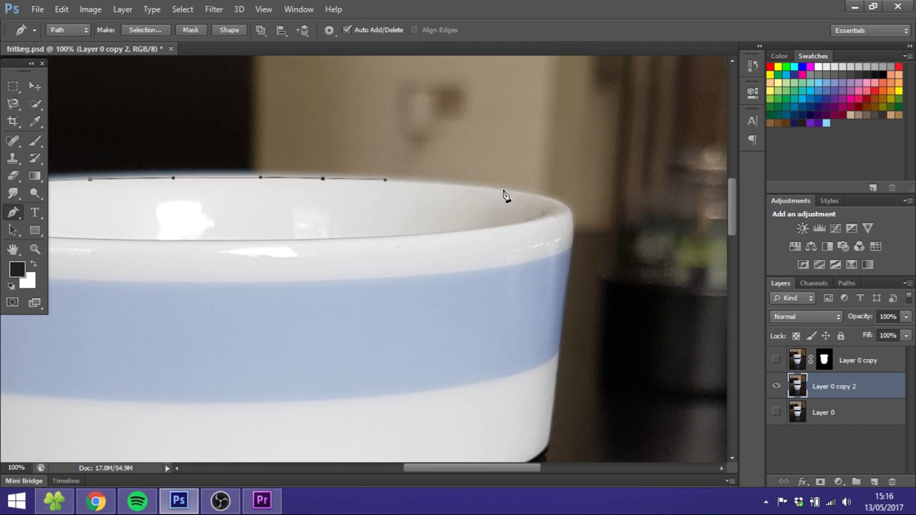
{"action": "left_click_drag", "start_coordinate": [504, 190], "coordinate": [532, 193]}
{"action": "left_click_drag", "start_coordinate": [571, 255], "coordinate": [564, 322]}
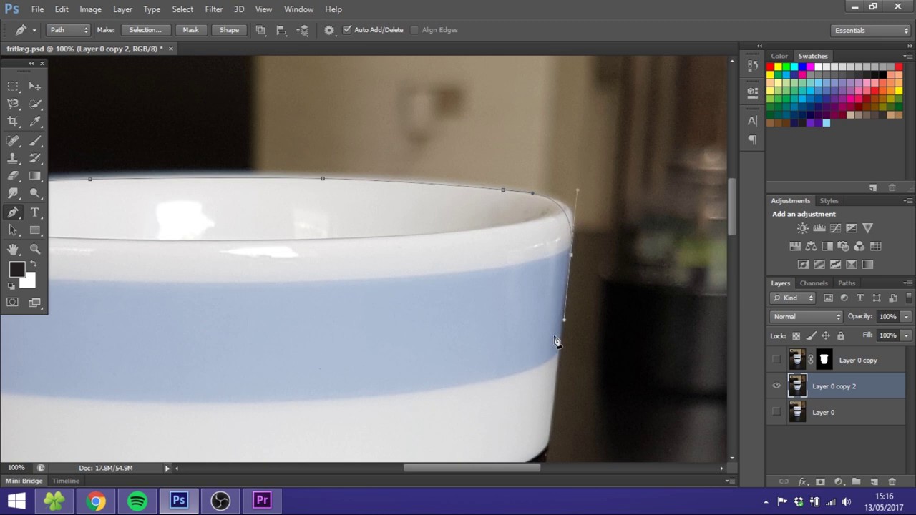
Continue the path along the cup's bottom edge and up the left side to the rim.
{"action": "scroll", "coordinate": [555, 341], "scroll_direction": "down", "scroll_amount": 15}
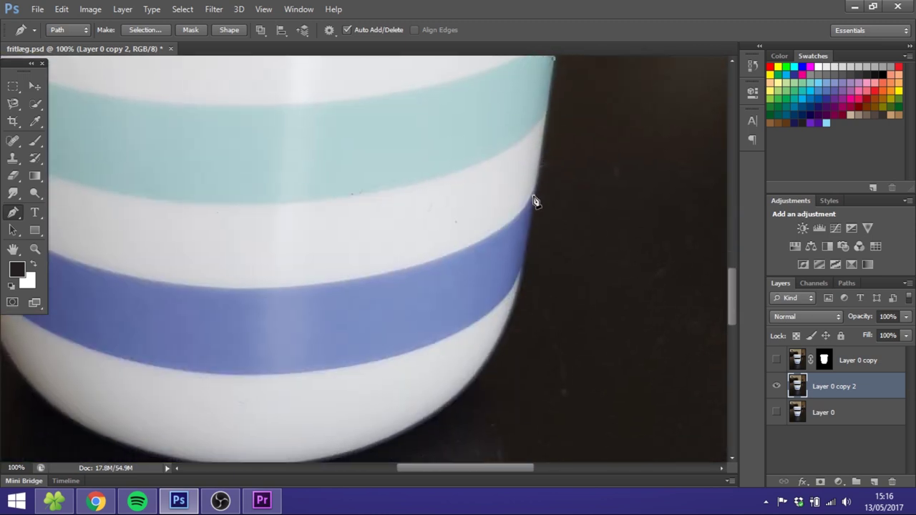
{"action": "scroll", "coordinate": [535, 208], "scroll_direction": "down", "scroll_amount": 5}
{"action": "scroll", "coordinate": [551, 212], "scroll_direction": "left", "scroll_amount": 3}
{"action": "left_click", "coordinate": [446, 285]}
{"action": "left_click_drag", "start_coordinate": [375, 291], "coordinate": [332, 285]}
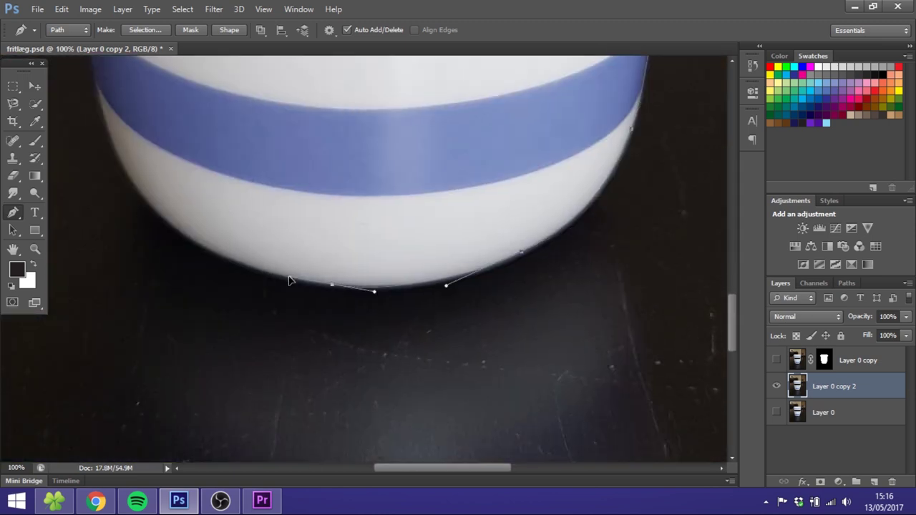
{"action": "left_click", "coordinate": [289, 281]}
{"action": "scroll", "coordinate": [333, 272], "scroll_direction": "up", "scroll_amount": 5}
{"action": "scroll", "coordinate": [333, 272], "scroll_direction": "left", "scroll_amount": 5}
{"action": "left_click", "coordinate": [351, 263]}
{"action": "left_click", "coordinate": [332, 178]}
{"action": "scroll", "coordinate": [377, 224], "scroll_direction": "up", "scroll_amount": 5}
{"action": "scroll", "coordinate": [377, 224], "scroll_direction": "left", "scroll_amount": 2}
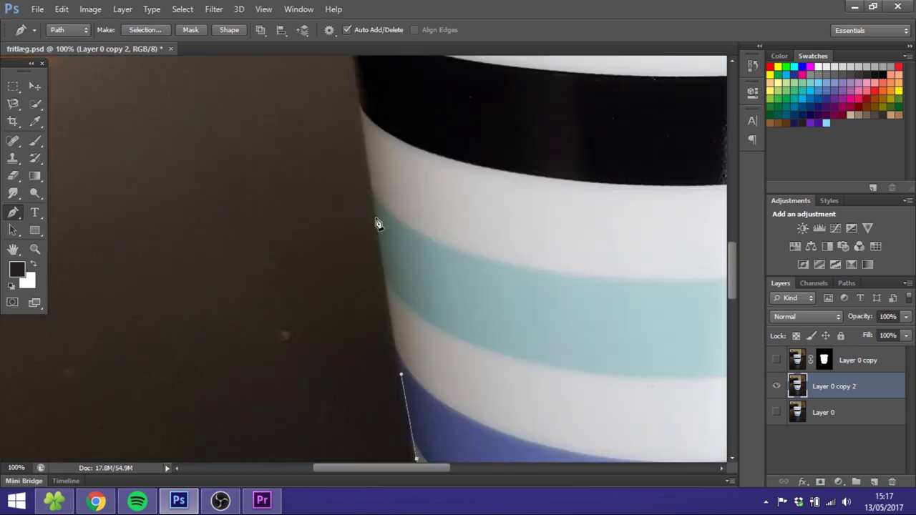
{"action": "scroll", "coordinate": [377, 224], "scroll_direction": "up", "scroll_amount": 10}
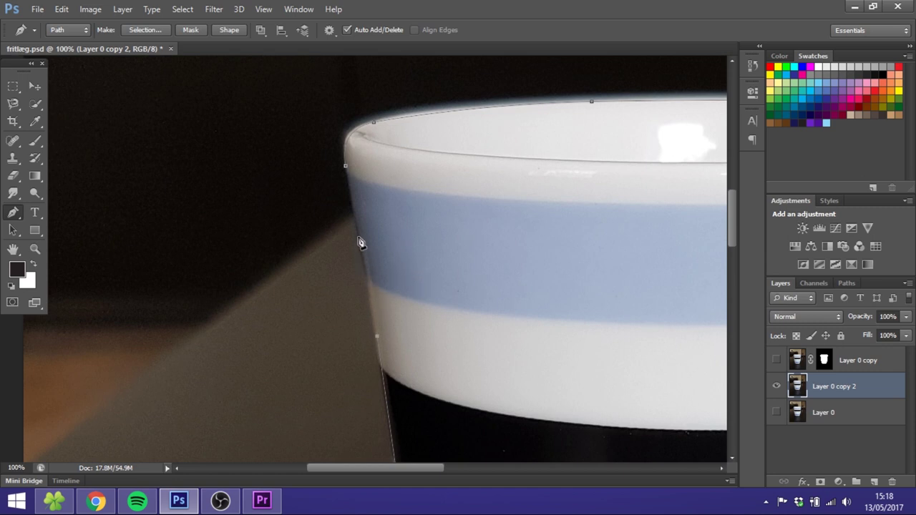
{"action": "left_click_drag", "start_coordinate": [359, 225], "coordinate": [347, 166]}
Convert the cup path into a new selection via Make Selection with 1 px feather.
{"action": "right_click", "coordinate": [391, 180]}
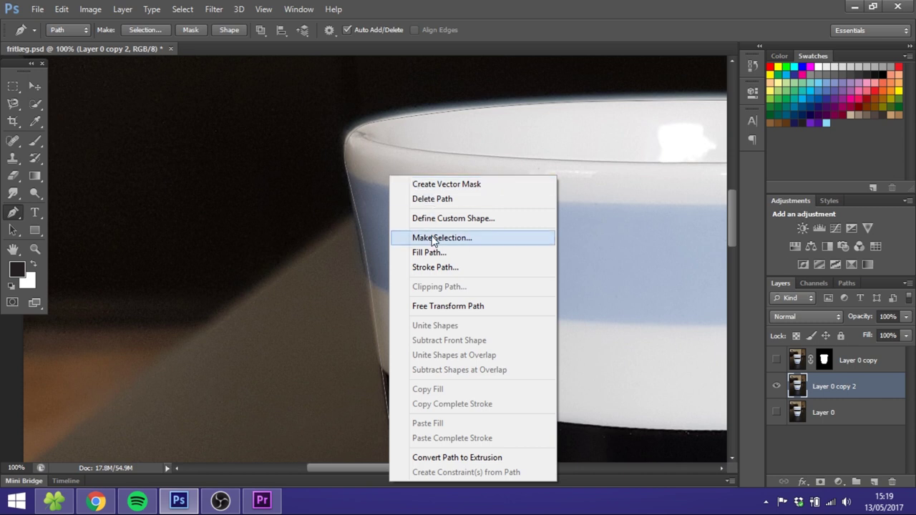
{"action": "left_click", "coordinate": [455, 240]}
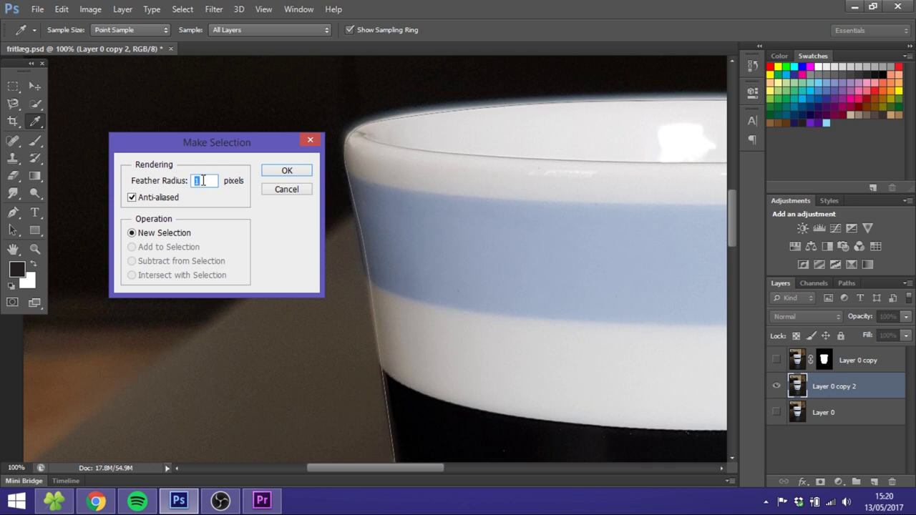
{"action": "left_click", "coordinate": [284, 173]}
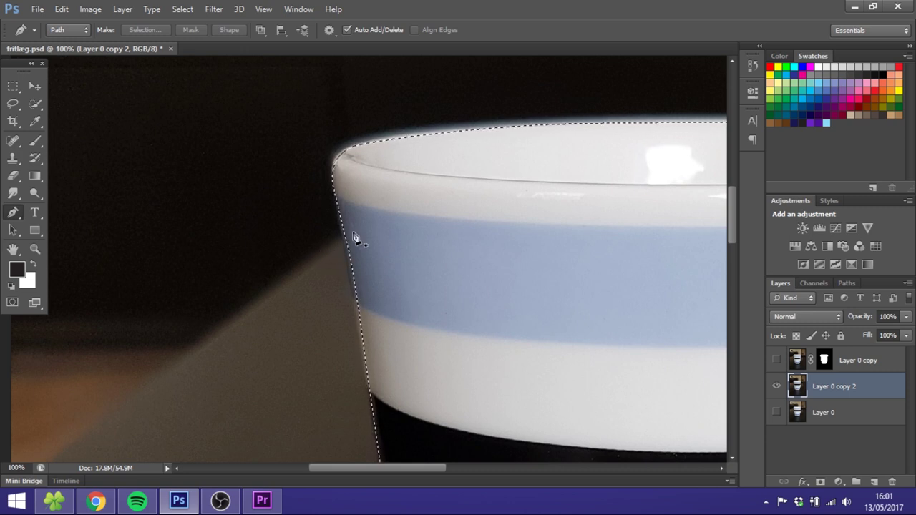
Draw a loop around the rim's top-left corner and subtract it from the selection.
{"action": "left_click", "coordinate": [328, 248]}
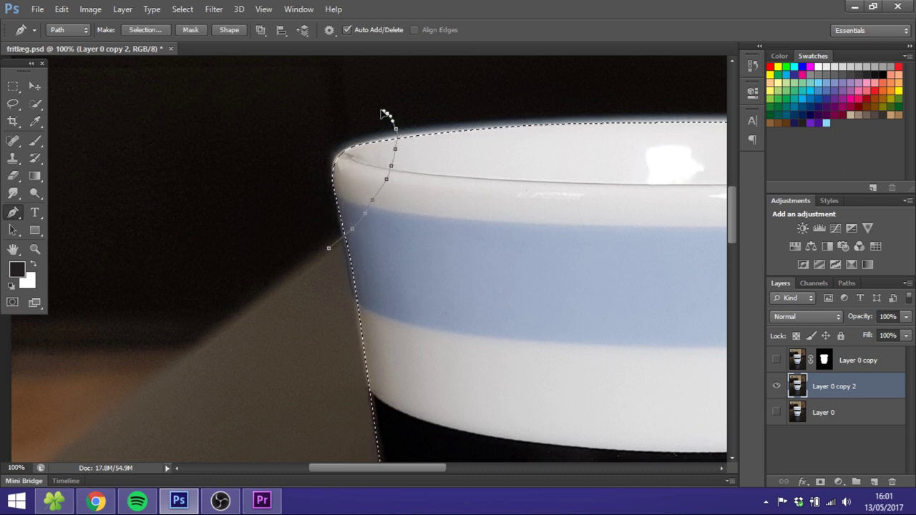
{"action": "left_click_drag", "start_coordinate": [383, 112], "coordinate": [346, 238]}
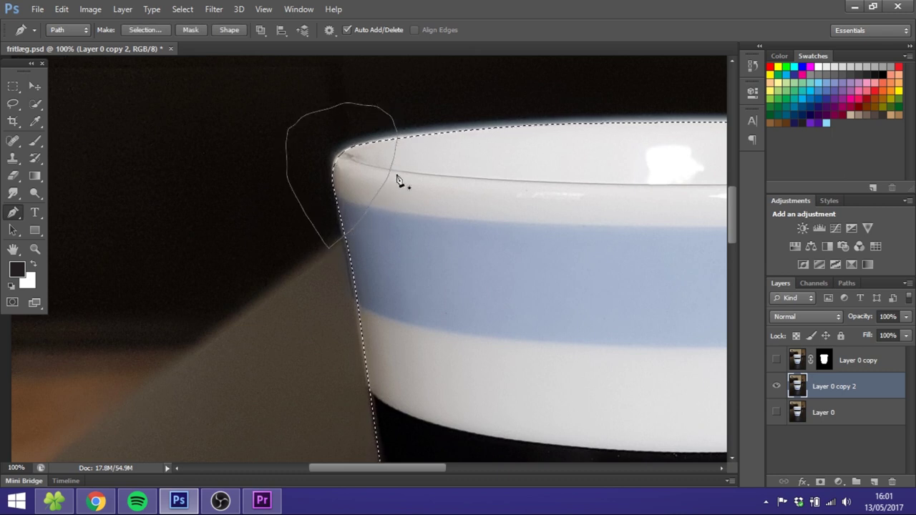
{"action": "right_click", "coordinate": [330, 156]}
{"action": "left_click", "coordinate": [369, 213]}
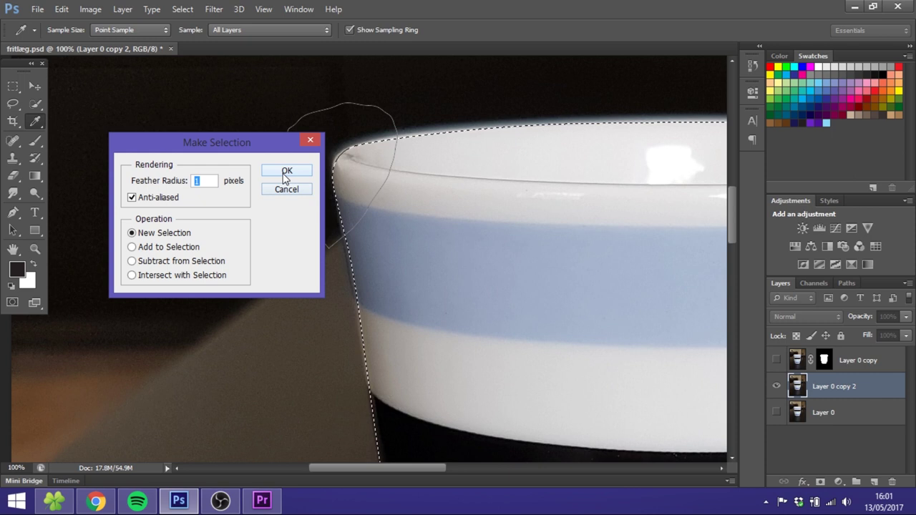
{"action": "left_click", "coordinate": [132, 247]}
{"action": "left_click", "coordinate": [132, 261]}
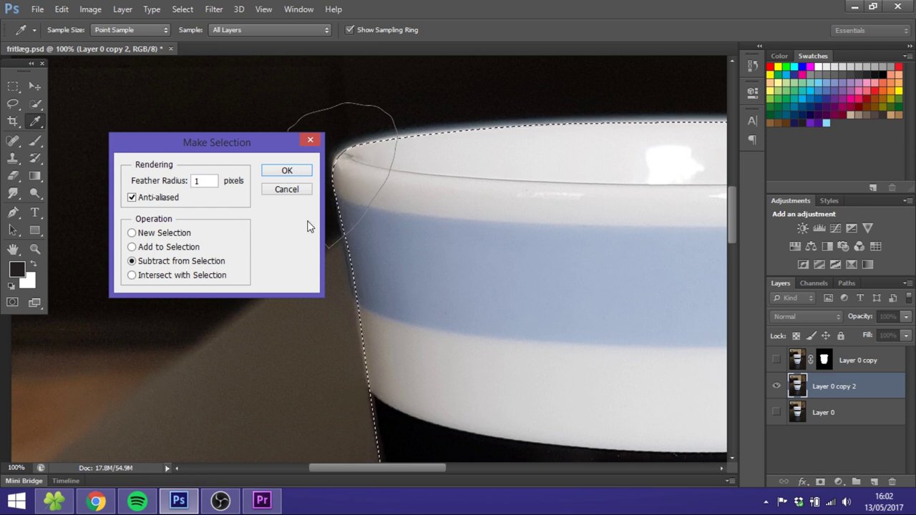
{"action": "left_click", "coordinate": [287, 172]}
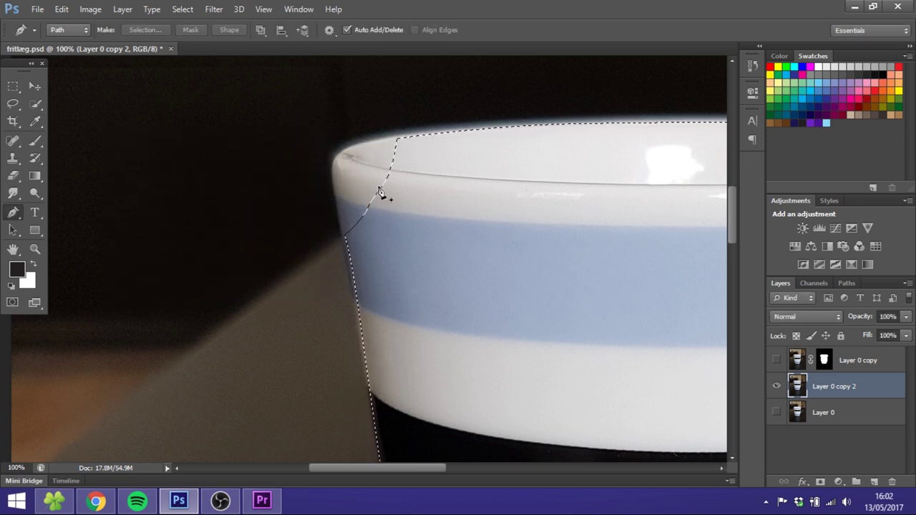
Draw a closed Pen path hugging the cup's left rim corner.
{"action": "left_click", "coordinate": [400, 138]}
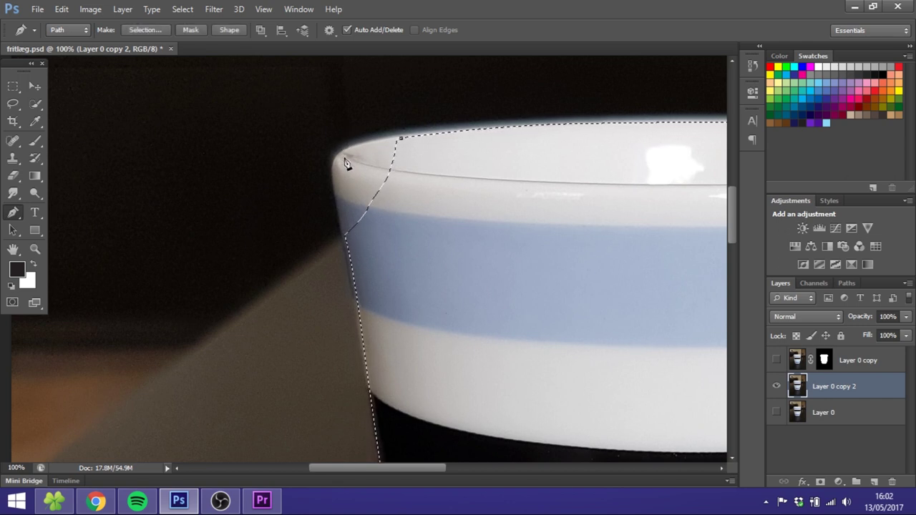
{"action": "left_click_drag", "start_coordinate": [334, 155], "coordinate": [334, 174]}
{"action": "left_click", "coordinate": [381, 247]}
{"action": "left_click", "coordinate": [445, 224]}
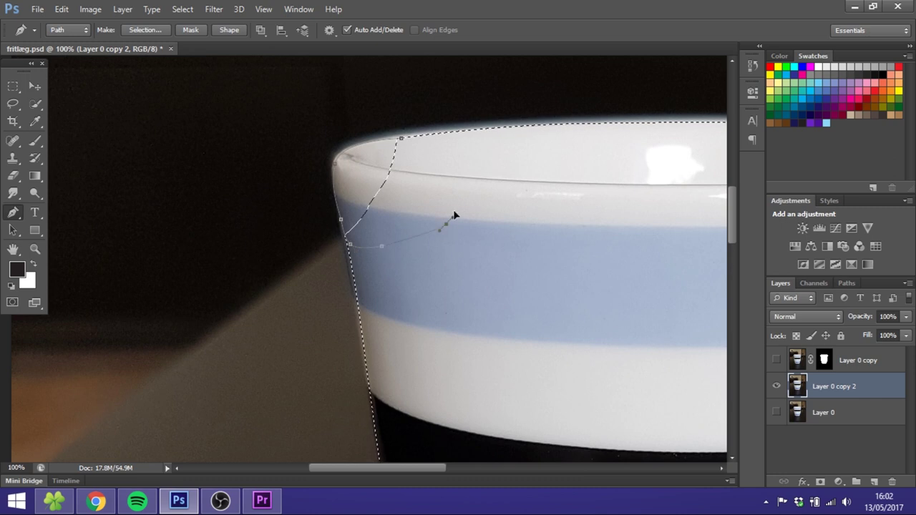
{"action": "left_click", "coordinate": [455, 192]}
{"action": "left_click", "coordinate": [402, 139]}
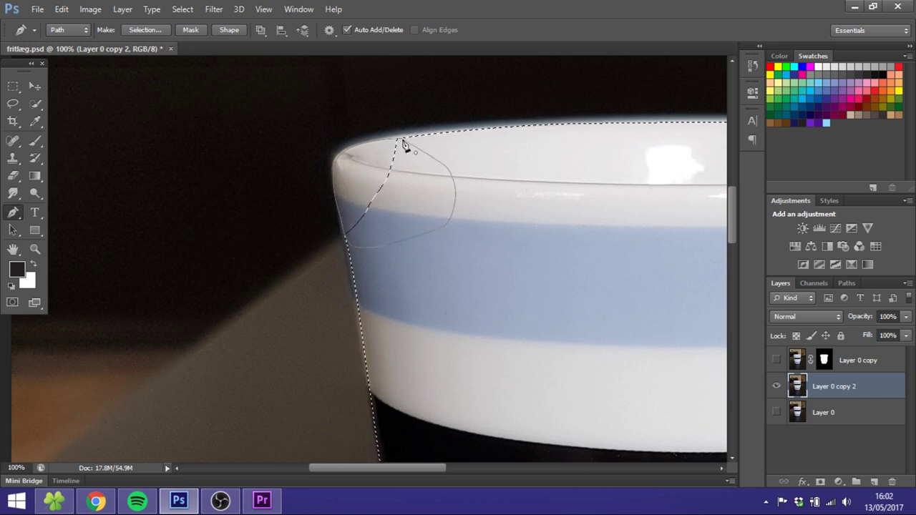
Make a selection from the rim path using Add to Selection with 1 px feather.
{"action": "right_click", "coordinate": [402, 180]}
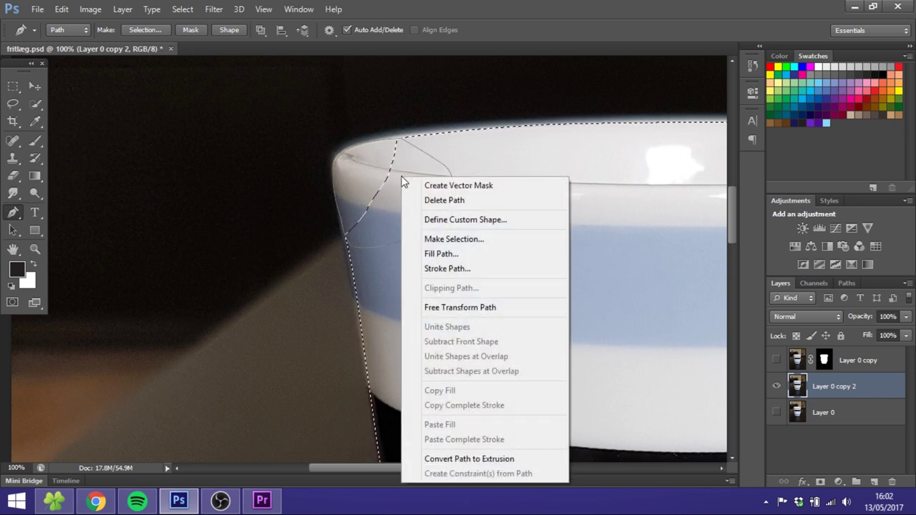
{"action": "left_click", "coordinate": [449, 237]}
{"action": "left_click", "coordinate": [132, 247]}
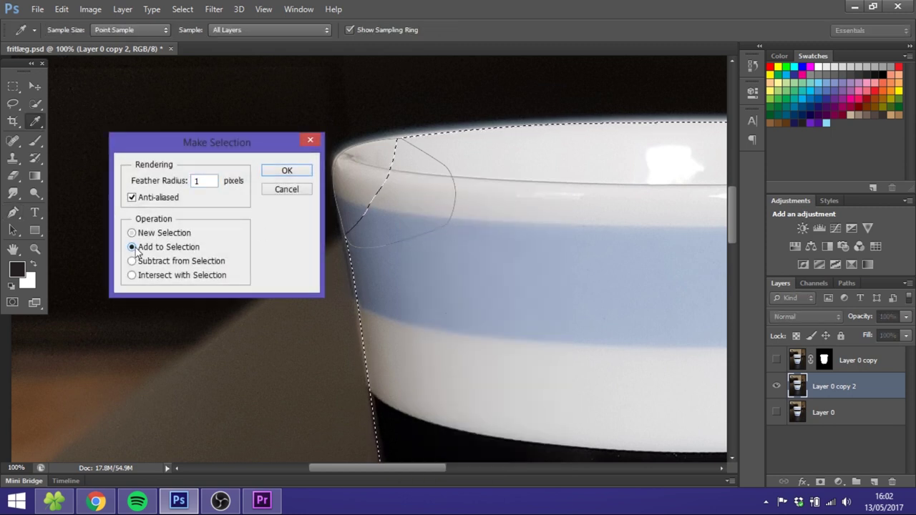
{"action": "left_click", "coordinate": [281, 171]}
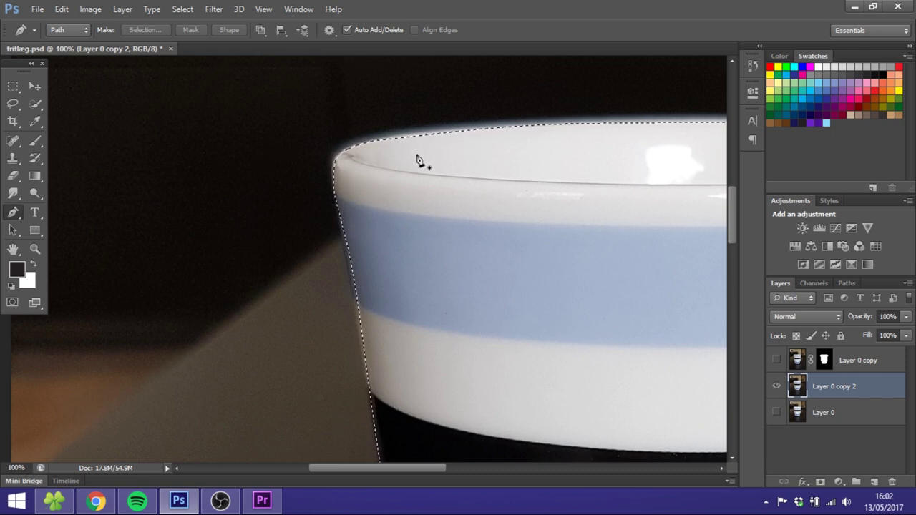
With the freehand Lasso, Alt-trim stray background and Shift-add the rim's left edge.
{"action": "left_click", "coordinate": [35, 103]}
{"action": "left_click", "coordinate": [19, 104]}
{"action": "left_click", "coordinate": [59, 106]}
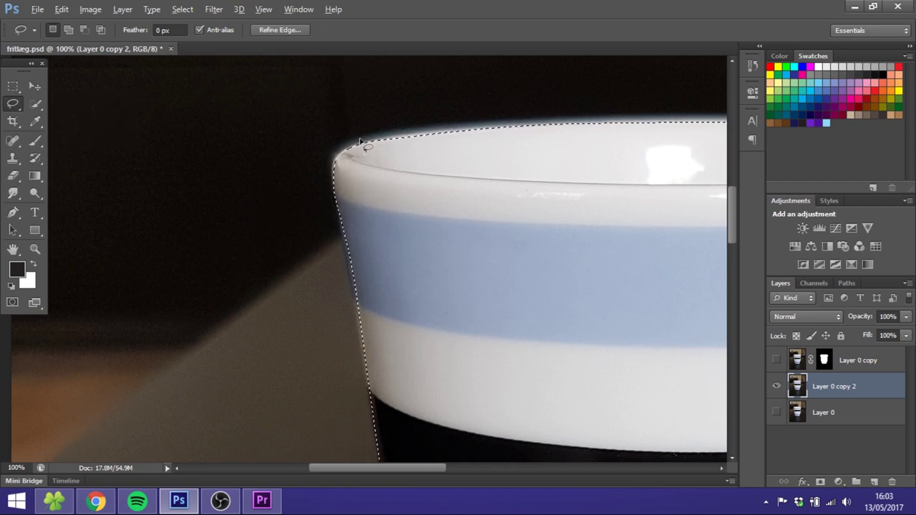
{"action": "key", "text": "alt"}
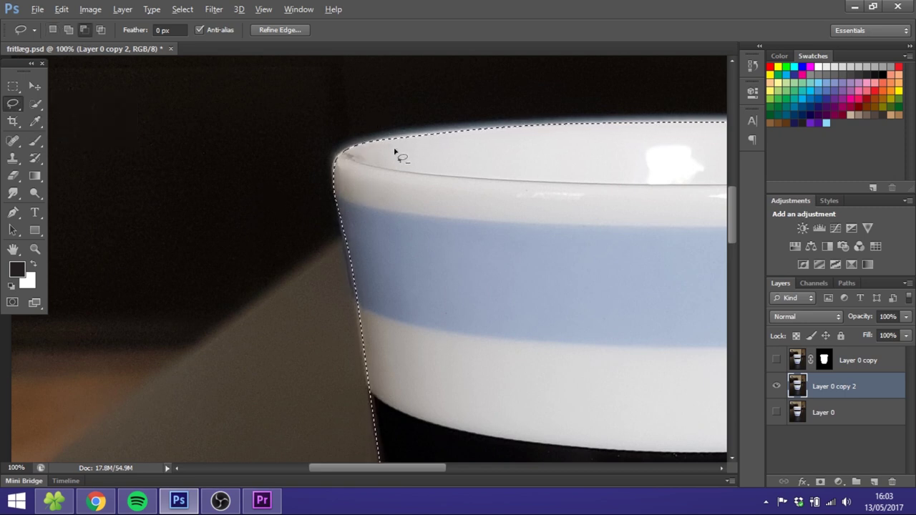
{"action": "mouse_move", "coordinate": [387, 132]}
{"action": "left_mouse_down"}
{"action": "mouse_move", "coordinate": [373, 186]}
{"action": "mouse_move", "coordinate": [348, 207]}
{"action": "mouse_move", "coordinate": [315, 220]}
{"action": "mouse_move", "coordinate": [295, 204]}
{"action": "mouse_move", "coordinate": [290, 171]}
{"action": "mouse_move", "coordinate": [302, 148]}
{"action": "mouse_move", "coordinate": [345, 125]}
{"action": "mouse_move", "coordinate": [388, 135]}
{"action": "left_mouse_up"}
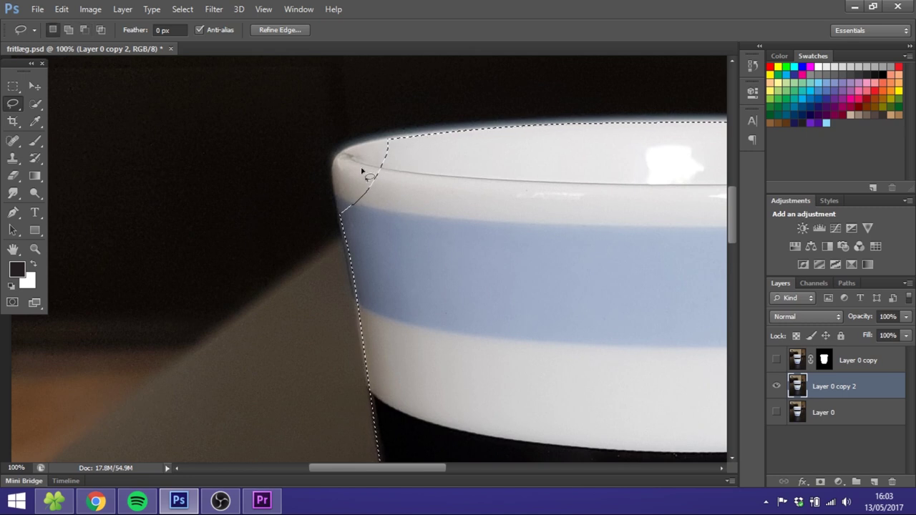
{"action": "key", "text": "shift"}
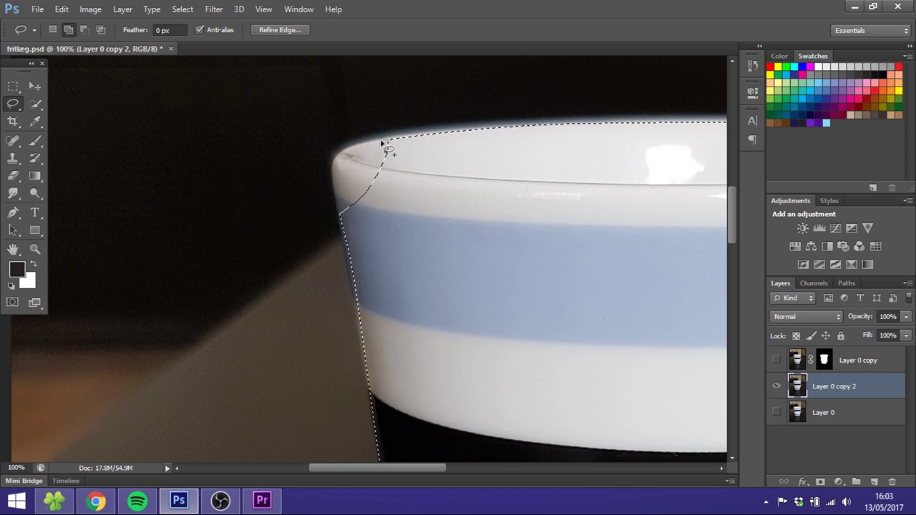
{"action": "mouse_move", "coordinate": [381, 143]}
{"action": "left_mouse_down"}
{"action": "mouse_move", "coordinate": [338, 156]}
{"action": "mouse_move", "coordinate": [340, 215]}
{"action": "left_mouse_up"}
{"action": "left_click_drag", "start_coordinate": [415, 203], "coordinate": [423, 180]}
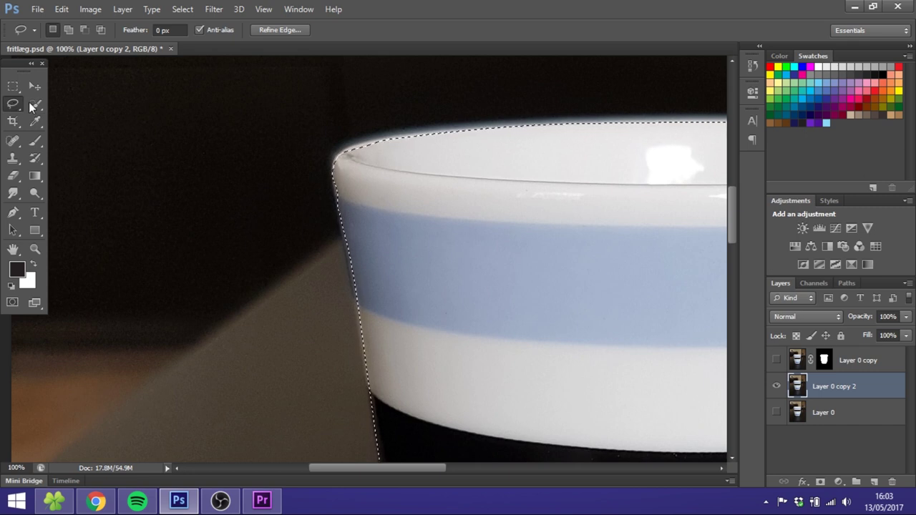
Add a layer mask to Layer 0 copy 2 from the cup selection and zoom out to check it.
{"action": "left_click", "coordinate": [39, 105]}
{"action": "left_click", "coordinate": [41, 106]}
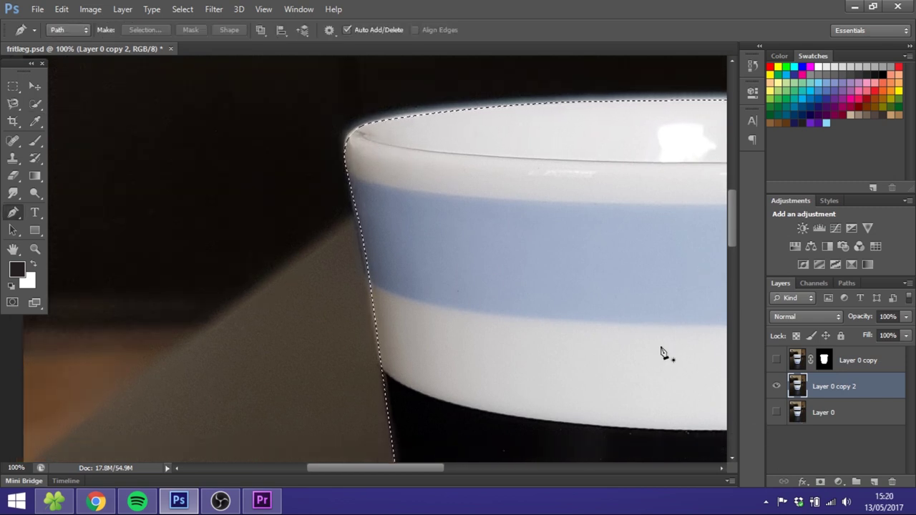
{"action": "left_click", "coordinate": [821, 484]}
{"action": "key", "text": "z"}
{"action": "left_click", "coordinate": [574, 282], "text": "alt"}
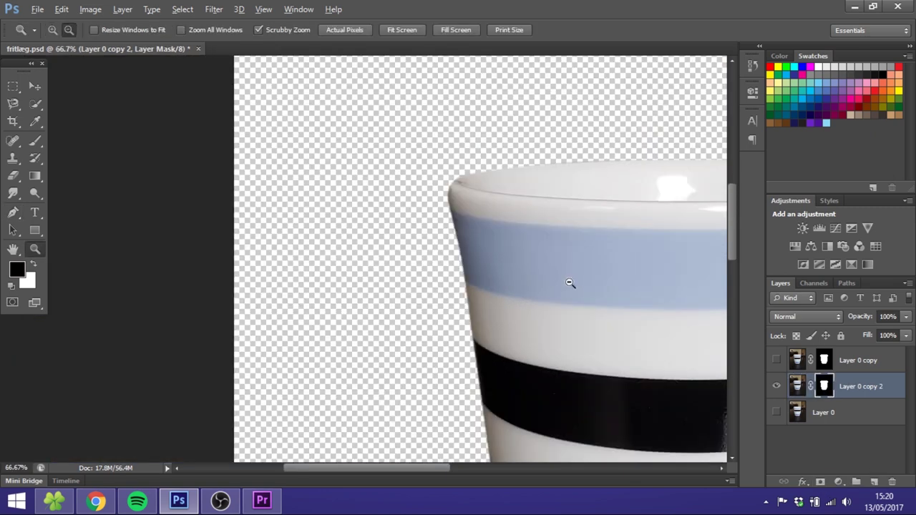
{"action": "left_click", "coordinate": [570, 284], "text": "alt"}
{"action": "left_click", "coordinate": [638, 297], "text": "alt"}
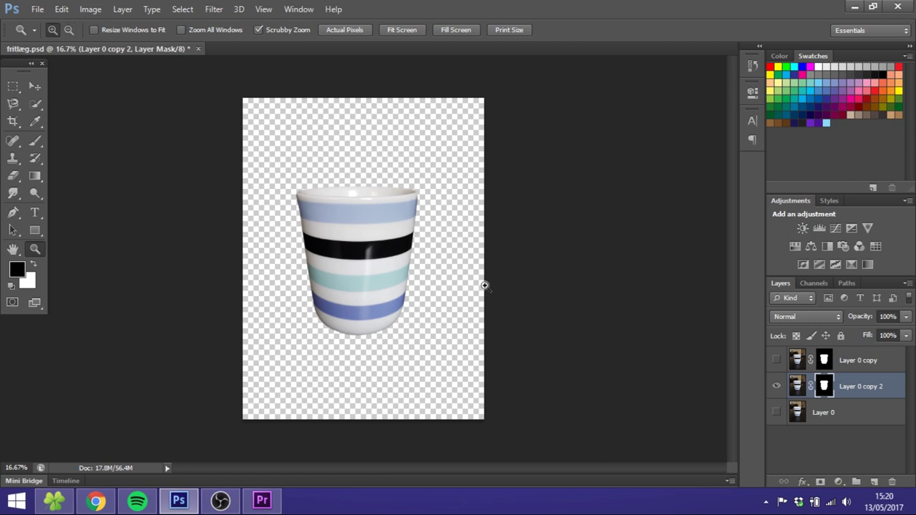
{"action": "key", "text": "v"}
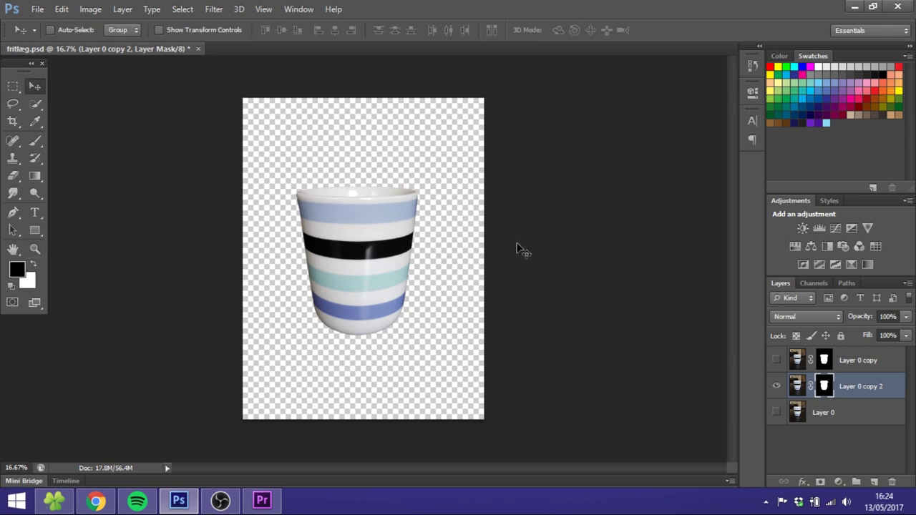
Save the document as fritlæg.png with PNG chosen as the format.
{"action": "left_click", "coordinate": [38, 8]}
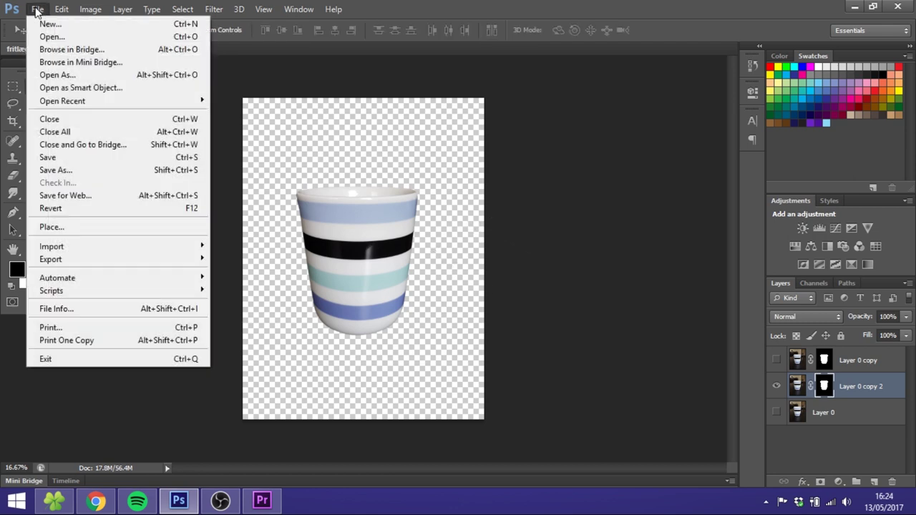
{"action": "left_click", "coordinate": [72, 172]}
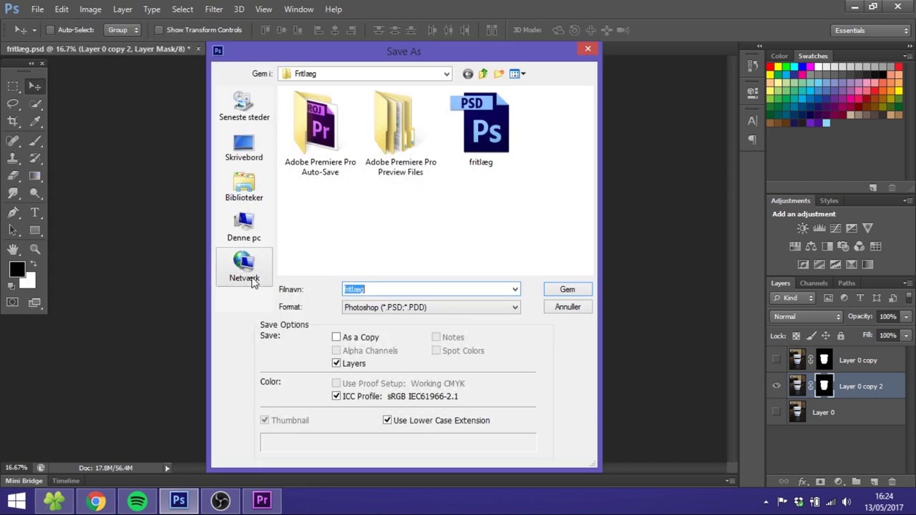
{"action": "left_click", "coordinate": [400, 307]}
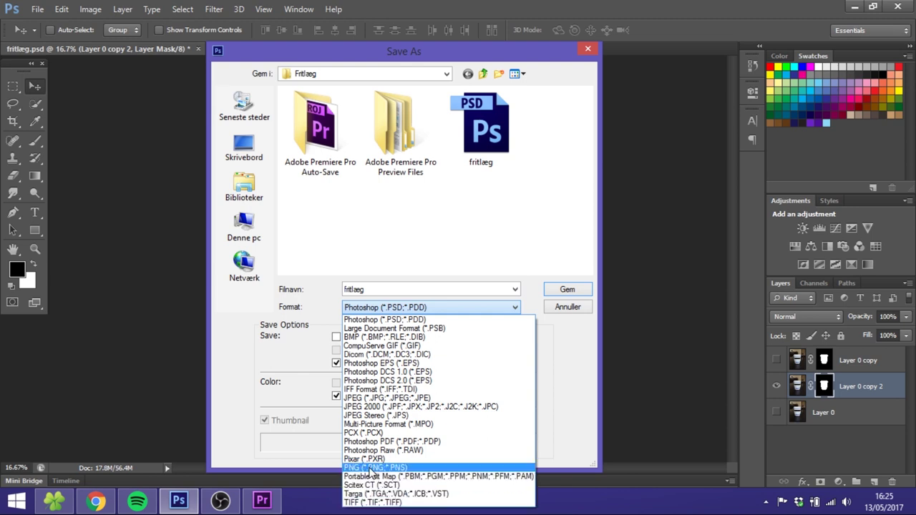
{"action": "left_click", "coordinate": [371, 468]}
Confirm the PNG save, then add Layer 1 and fill it with the dark foreground colour.
{"action": "key", "text": "Return"}
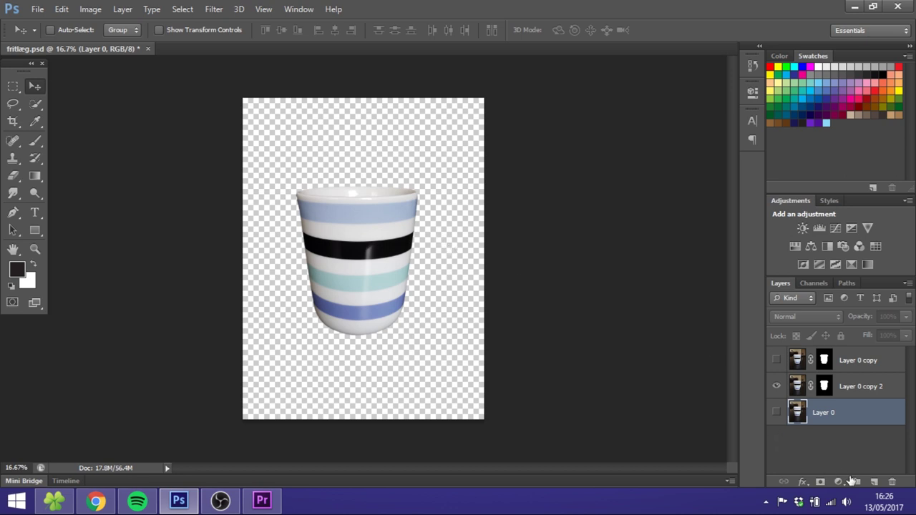
{"action": "left_click", "coordinate": [873, 482]}
{"action": "left_click_drag", "start_coordinate": [34, 175], "coordinate": [82, 189]}
{"action": "left_click", "coordinate": [362, 312]}
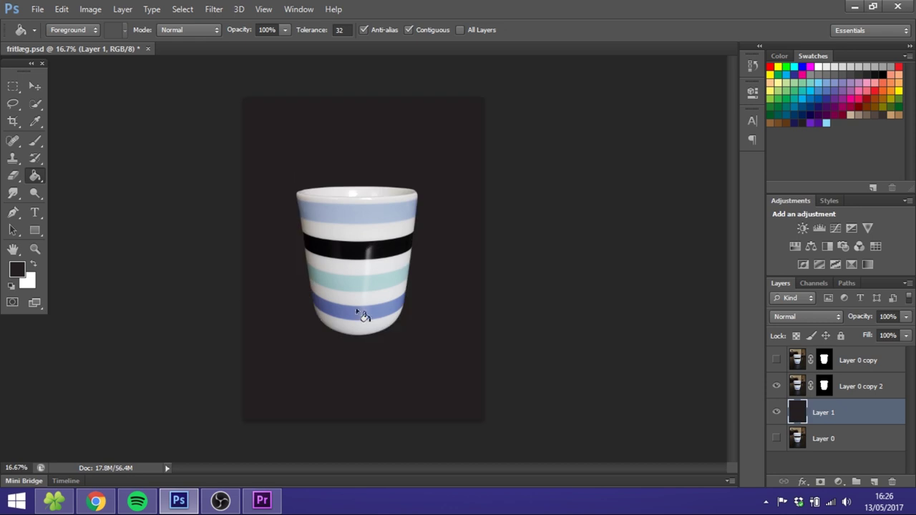
Start placing a file from the File menu, then cancel without placing anything.
{"action": "left_click", "coordinate": [37, 9]}
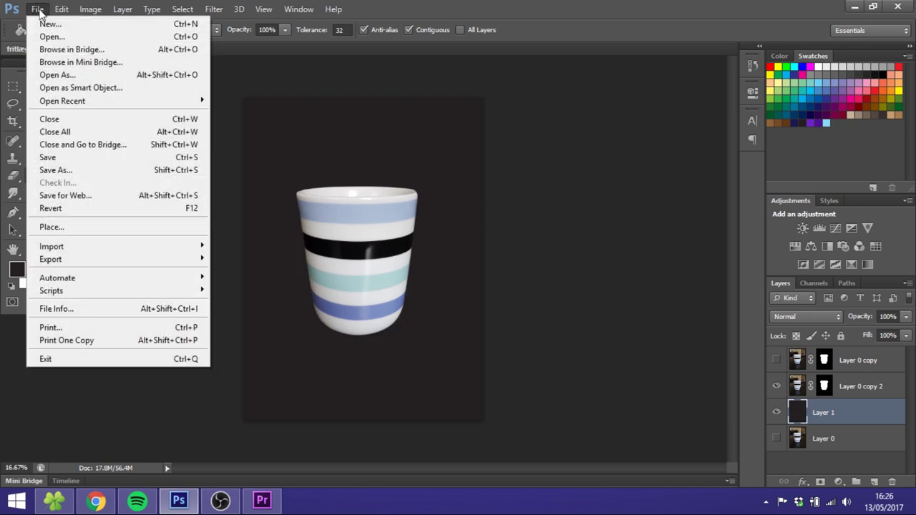
{"action": "left_click", "coordinate": [57, 227]}
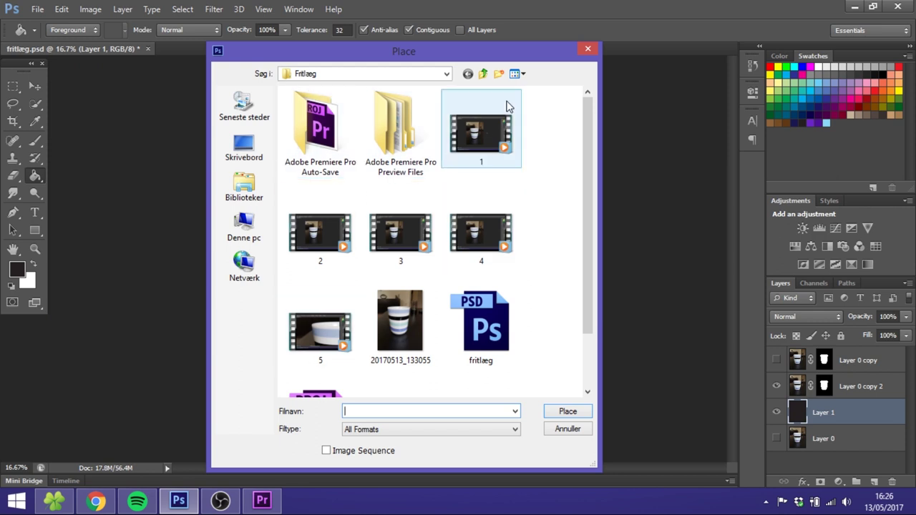
{"action": "left_click", "coordinate": [587, 51]}
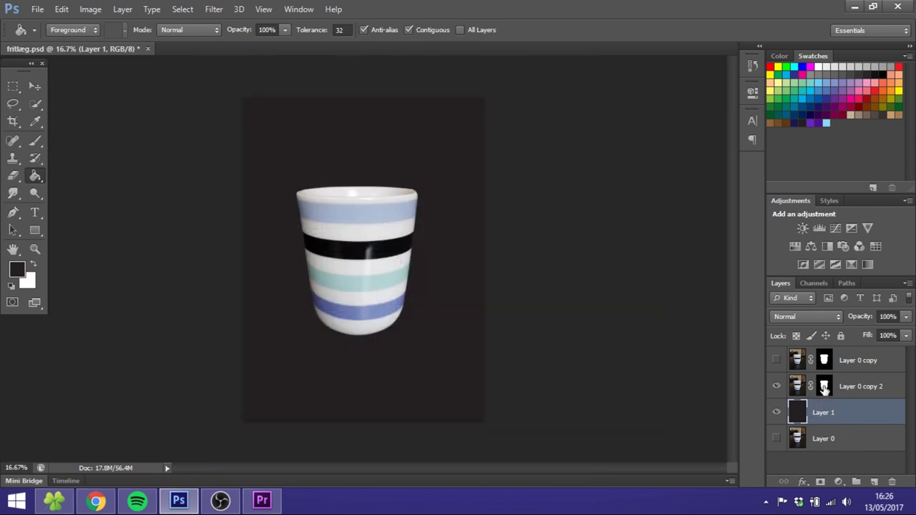